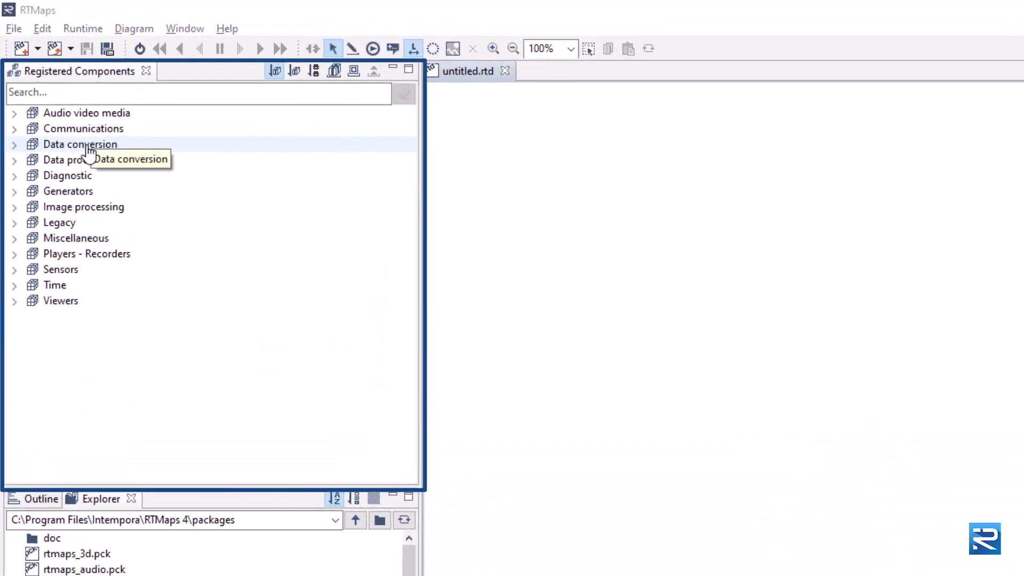
Place TCPClient_1 and UDPSocket_1 from the Communications category onto the diagram canvas.
{"action": "left_click", "coordinate": [15, 114]}
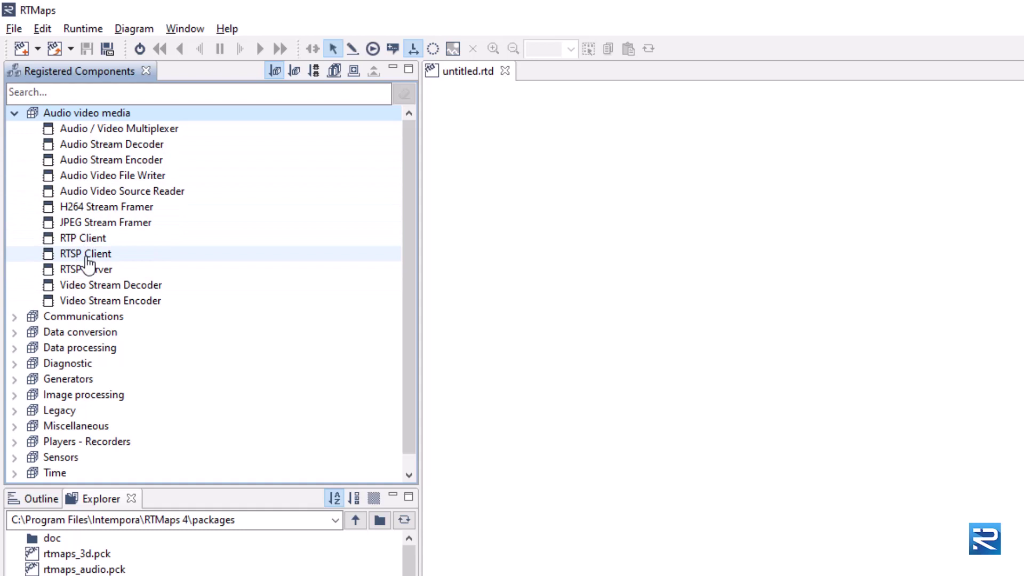
{"action": "left_click", "coordinate": [15, 114]}
{"action": "left_click", "coordinate": [16, 131]}
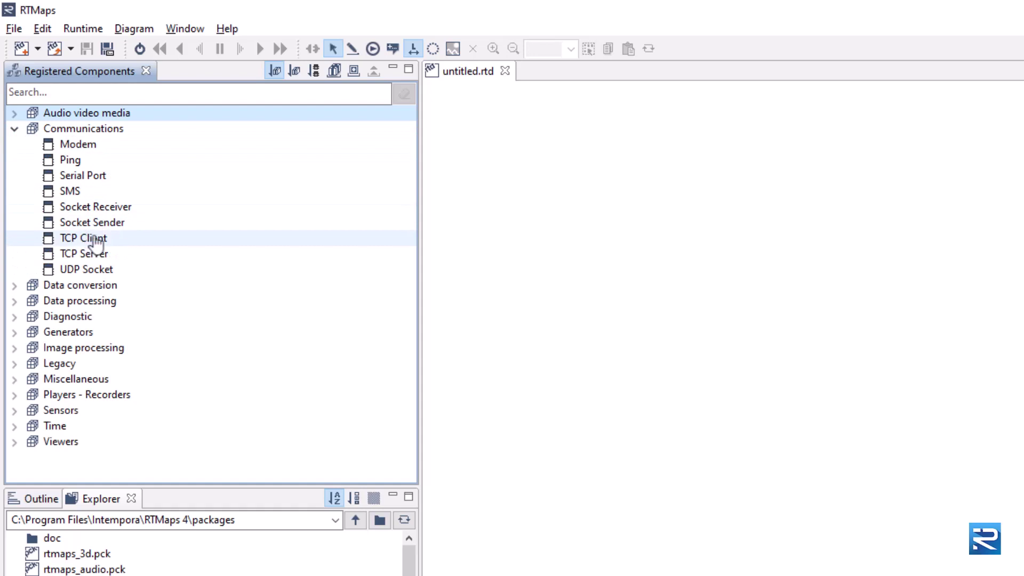
{"action": "left_click_drag", "start_coordinate": [92, 243], "coordinate": [699, 234]}
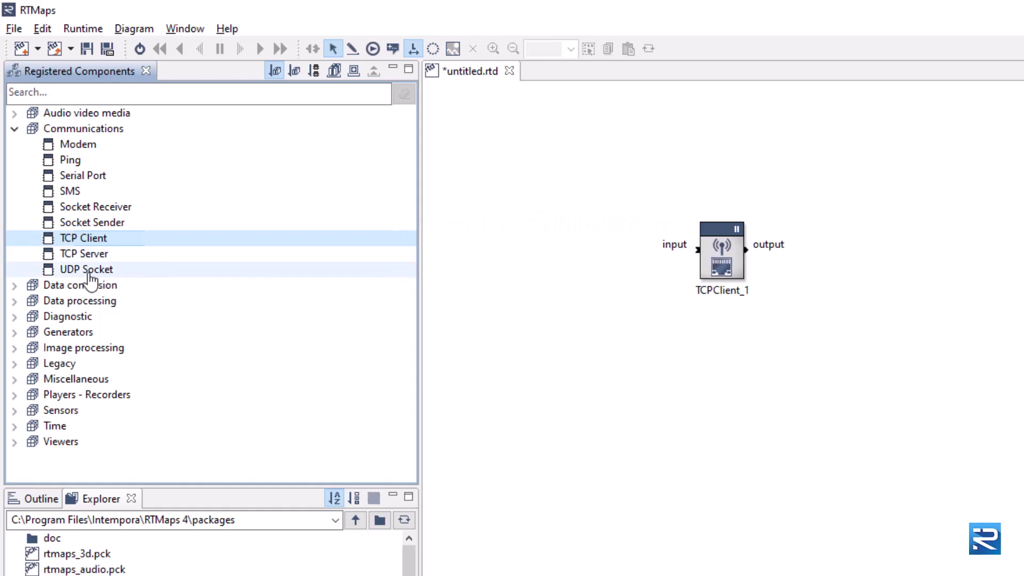
{"action": "left_click_drag", "start_coordinate": [90, 275], "coordinate": [594, 363]}
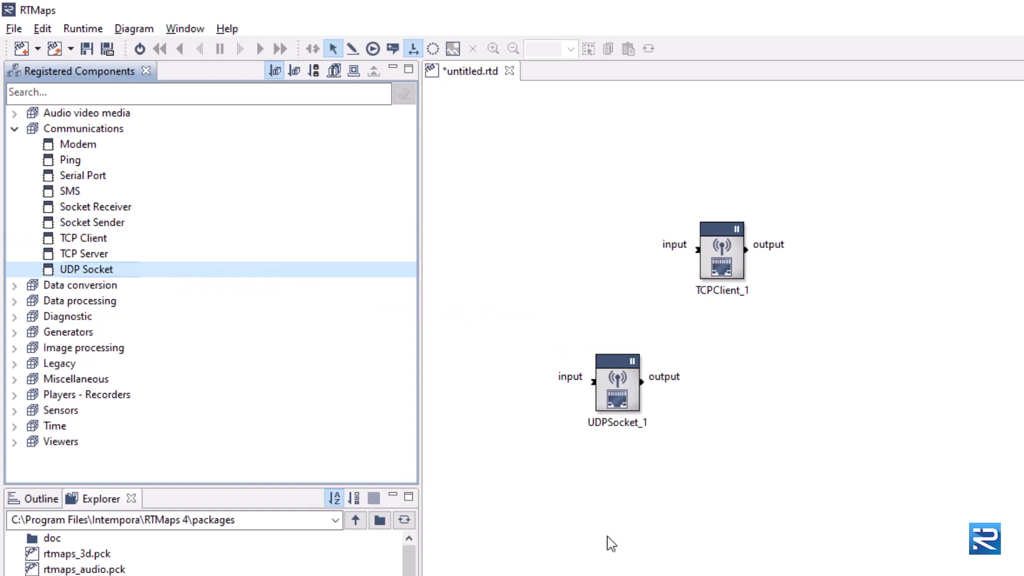
Drop a RandomStream8_1 generator from Generators onto the canvas below UDPSocket_1.
{"action": "left_click", "coordinate": [15, 129]}
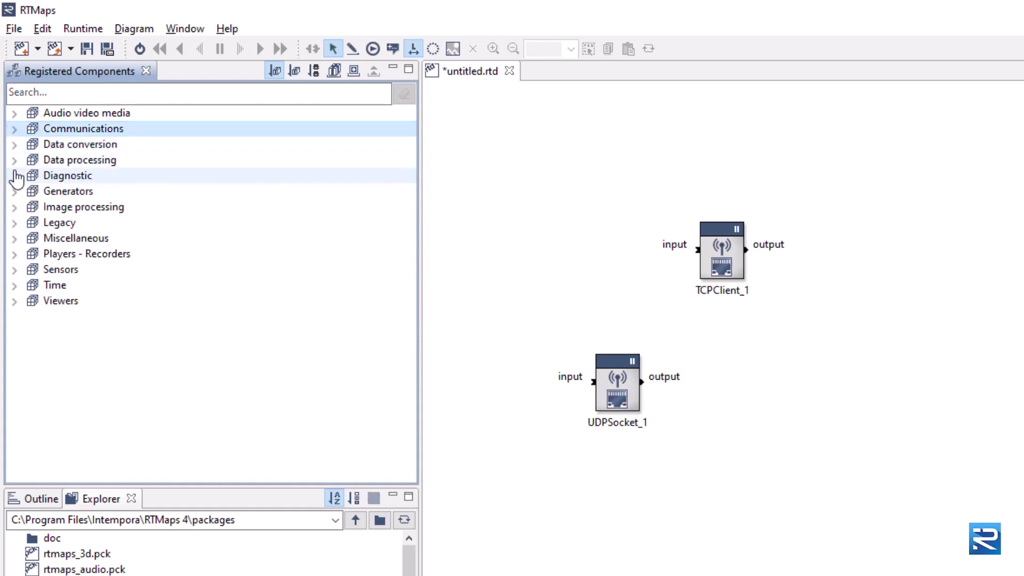
{"action": "left_click", "coordinate": [15, 192]}
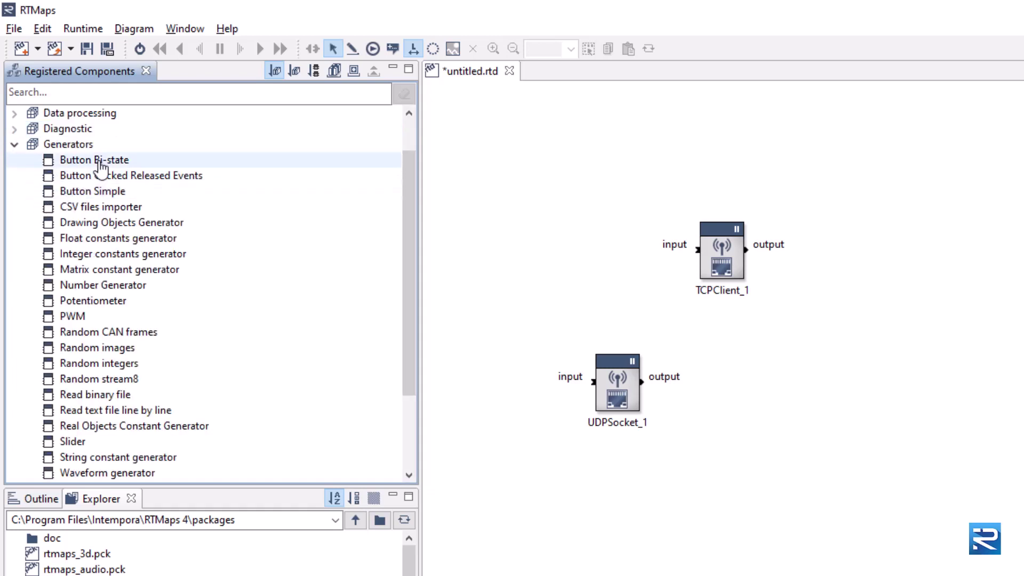
{"action": "left_click", "coordinate": [119, 384]}
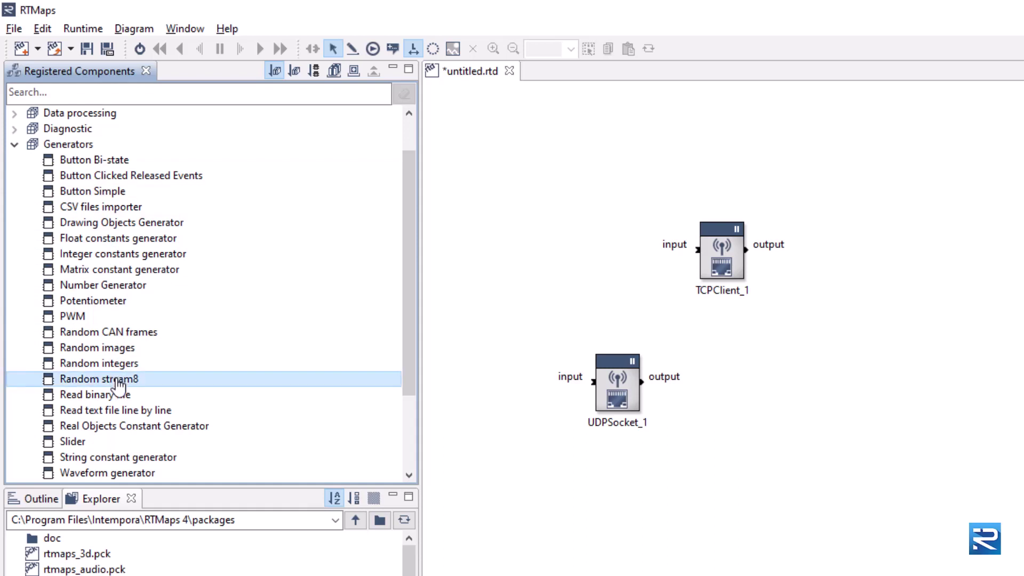
{"action": "left_click_drag", "start_coordinate": [119, 388], "coordinate": [616, 497]}
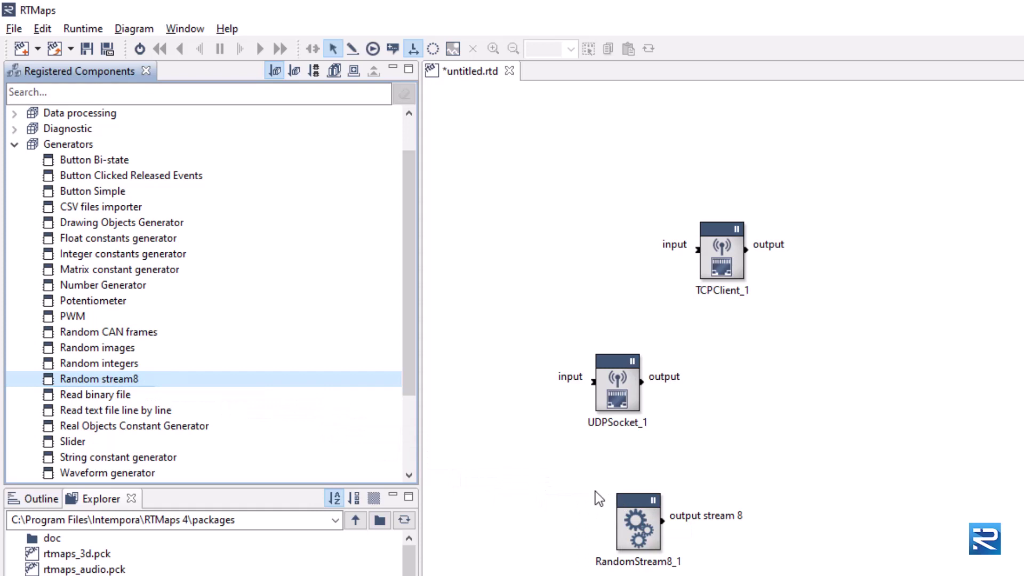
{"action": "left_click", "coordinate": [15, 144]}
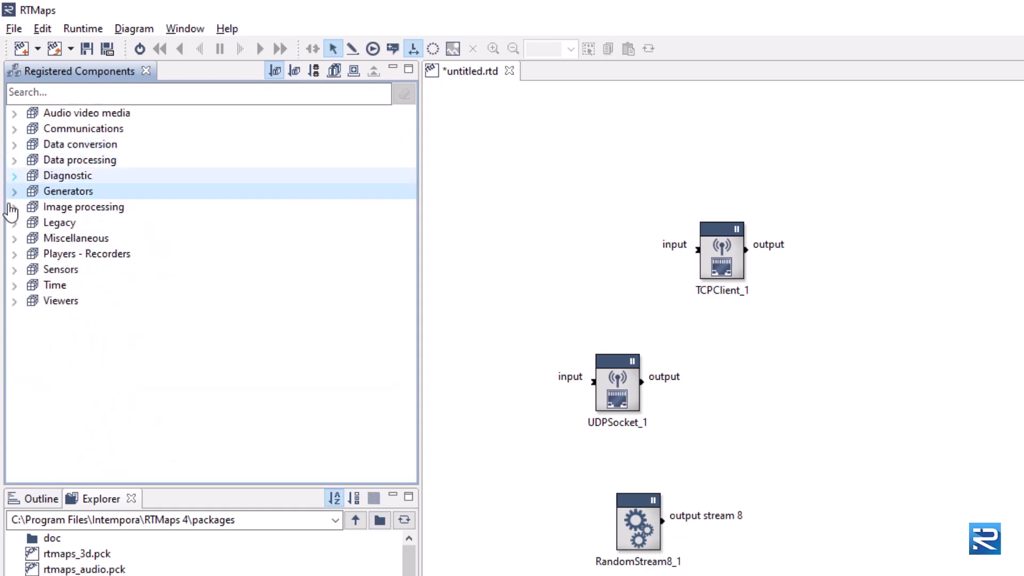
Browse the Player and Recorder entries under Players - Recorders, then glance at Time.
{"action": "left_click", "coordinate": [14, 253]}
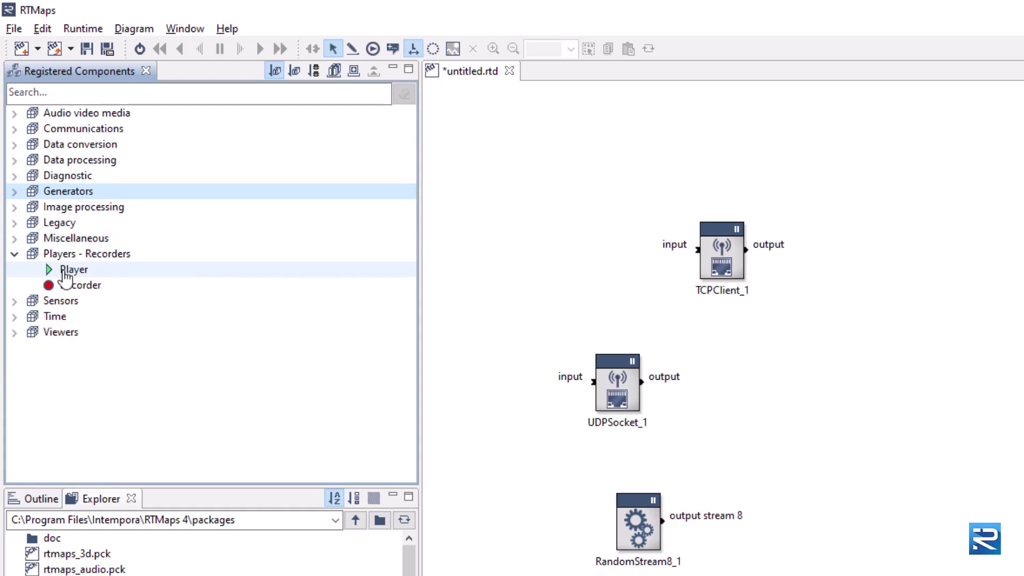
{"action": "left_click", "coordinate": [65, 273]}
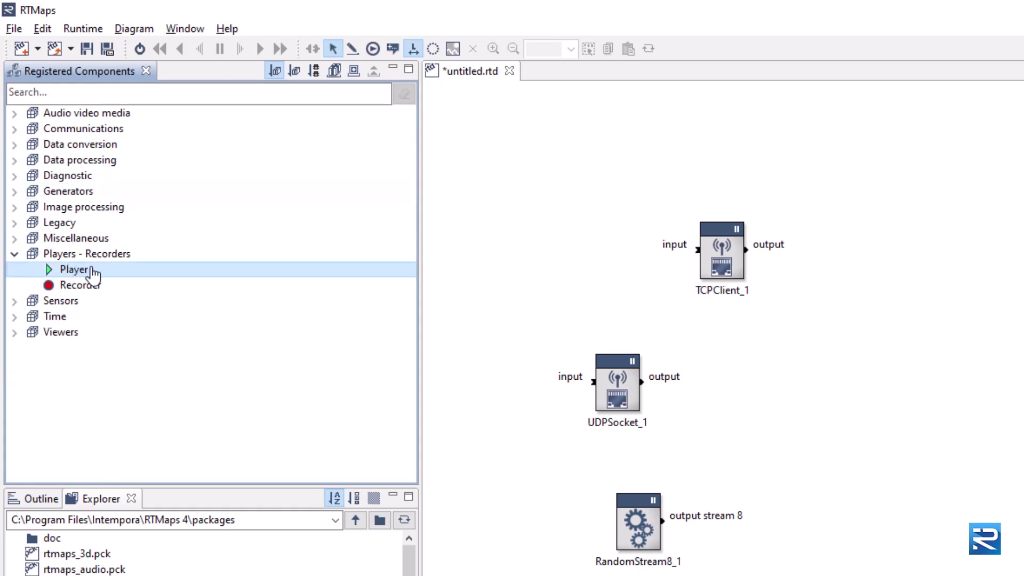
{"action": "left_click", "coordinate": [68, 288]}
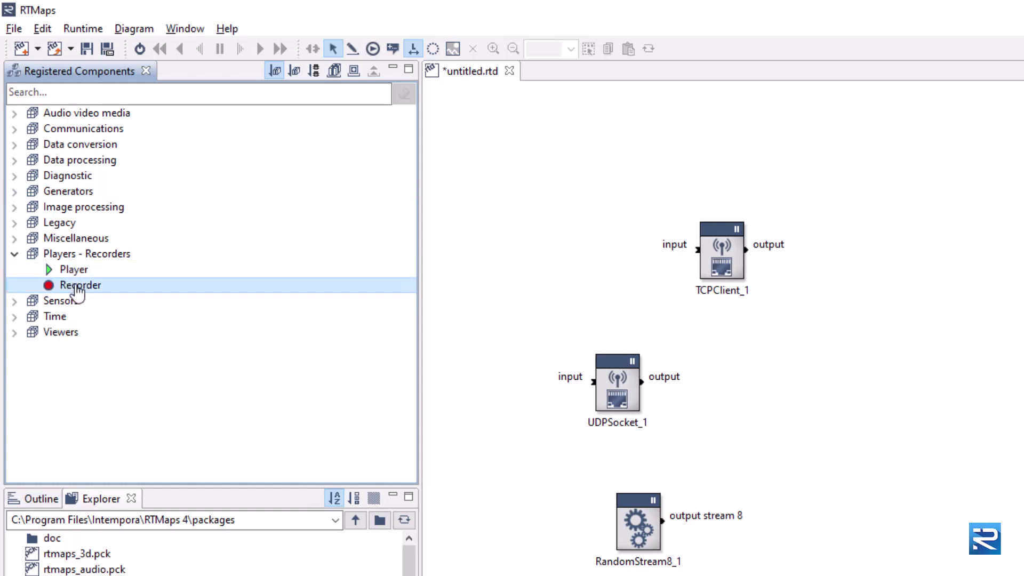
{"action": "left_click", "coordinate": [23, 256]}
{"action": "left_click", "coordinate": [16, 255]}
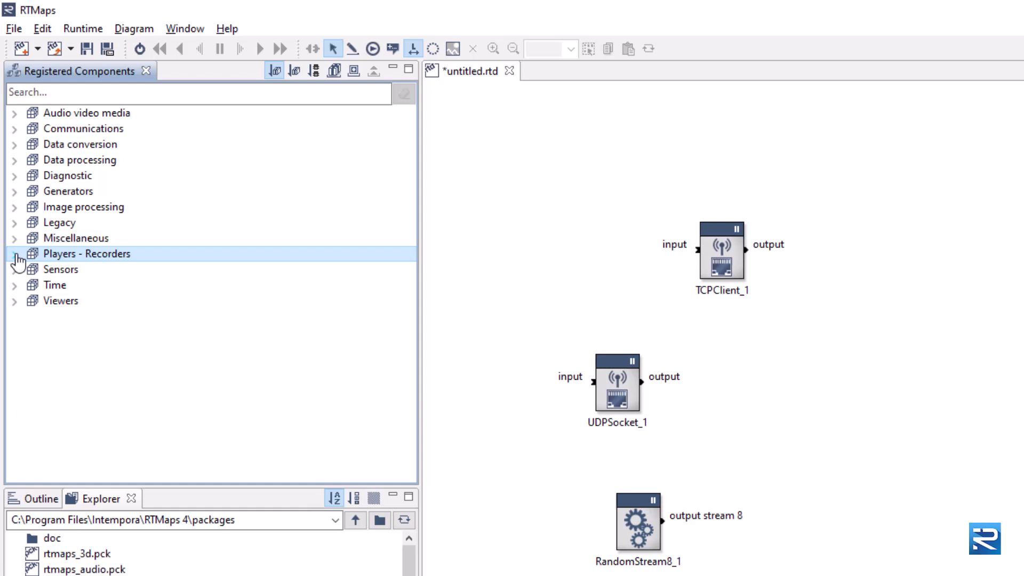
{"action": "left_click", "coordinate": [15, 286]}
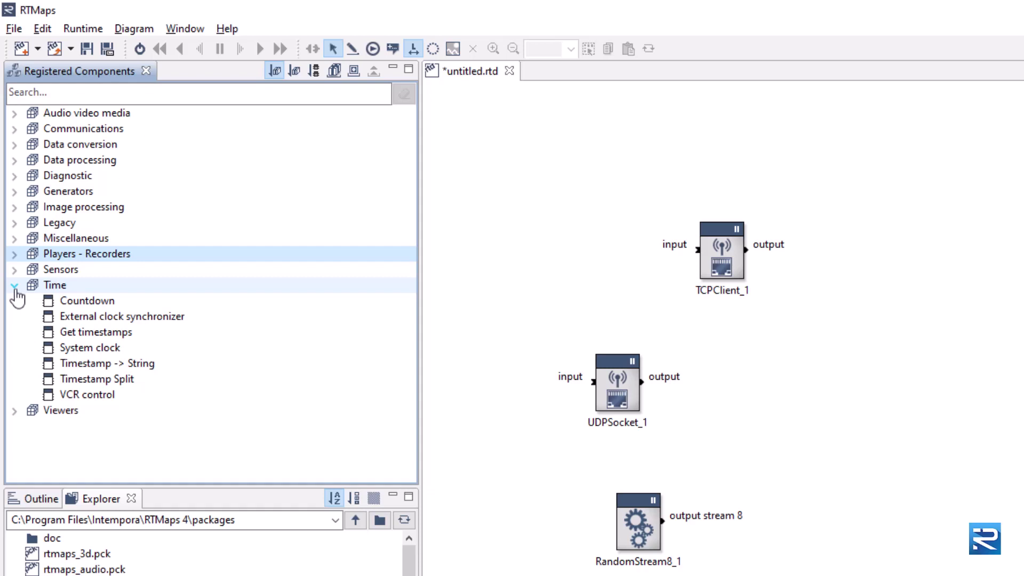
{"action": "left_click", "coordinate": [15, 285]}
Browse the Viewers entries: 3D Viewer, Data viewer, Image Viewer, Oscilloscope and Text viewer.
{"action": "left_click", "coordinate": [15, 301]}
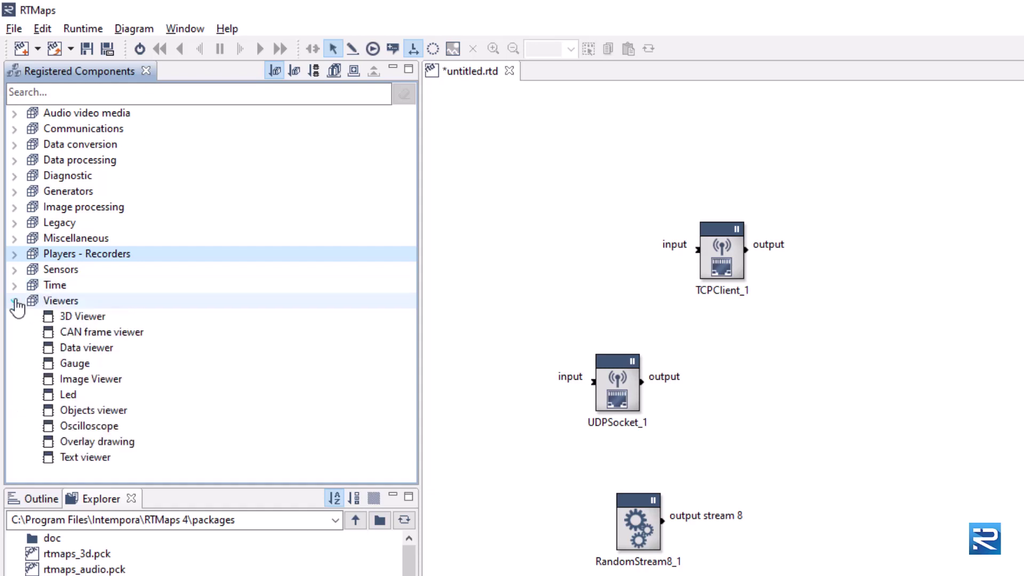
{"action": "left_click", "coordinate": [95, 321]}
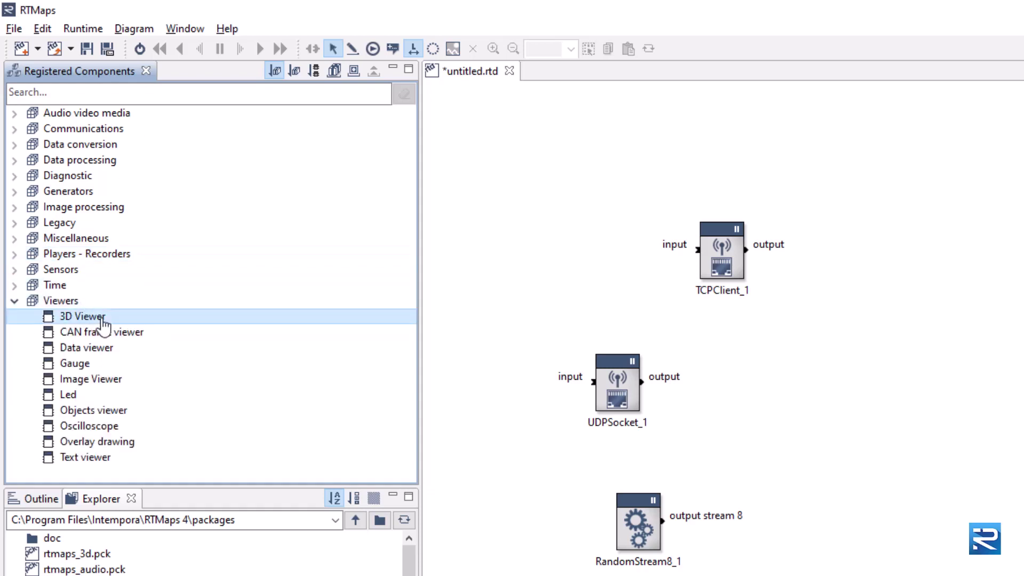
{"action": "left_click", "coordinate": [103, 352]}
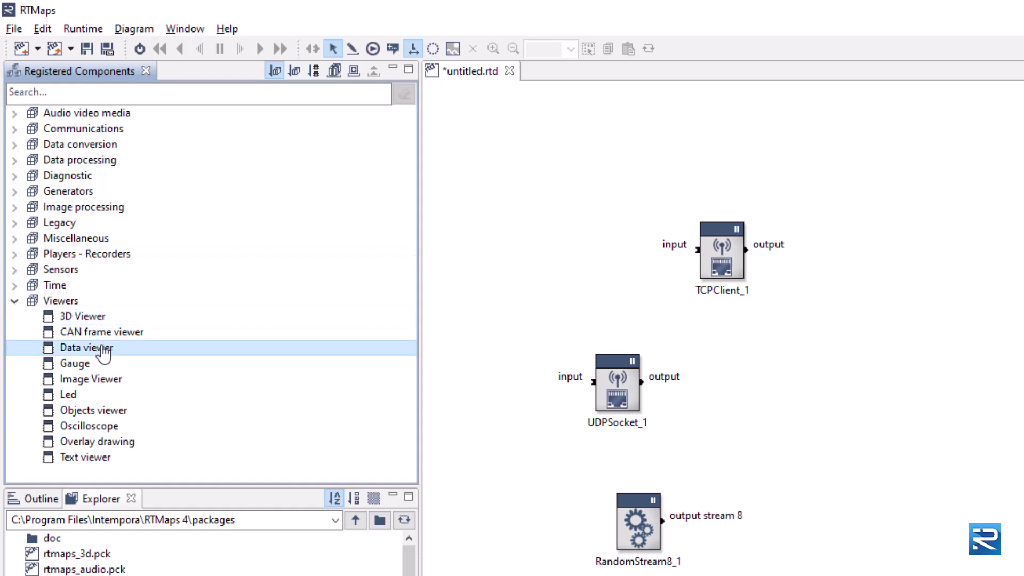
{"action": "left_click", "coordinate": [103, 382]}
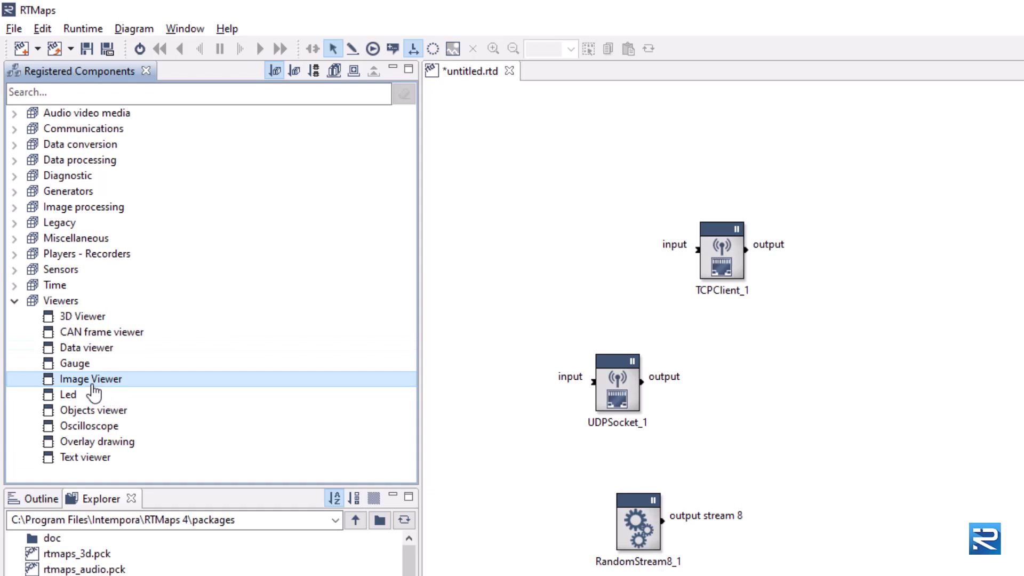
{"action": "left_click", "coordinate": [94, 425]}
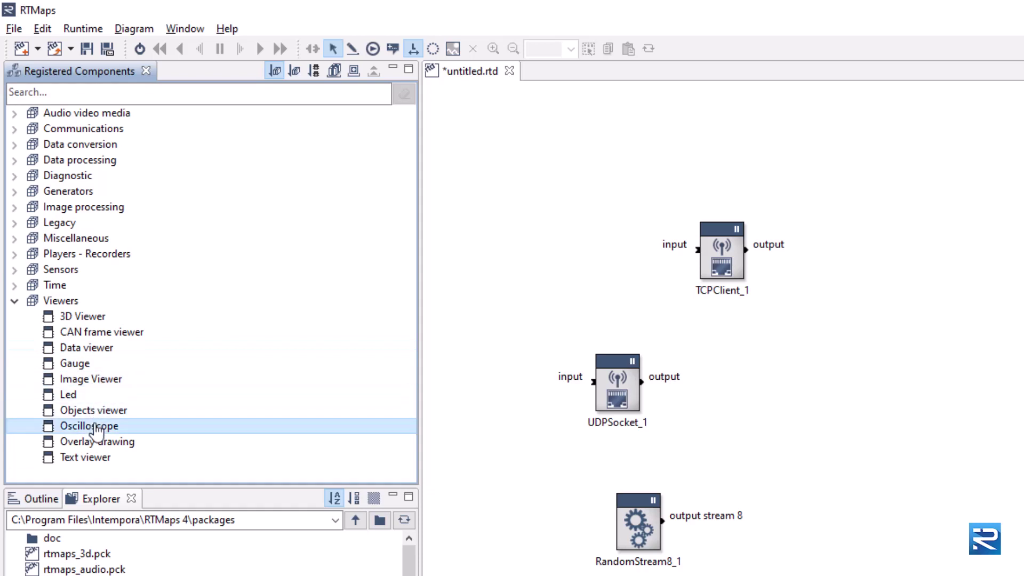
{"action": "left_click", "coordinate": [95, 458]}
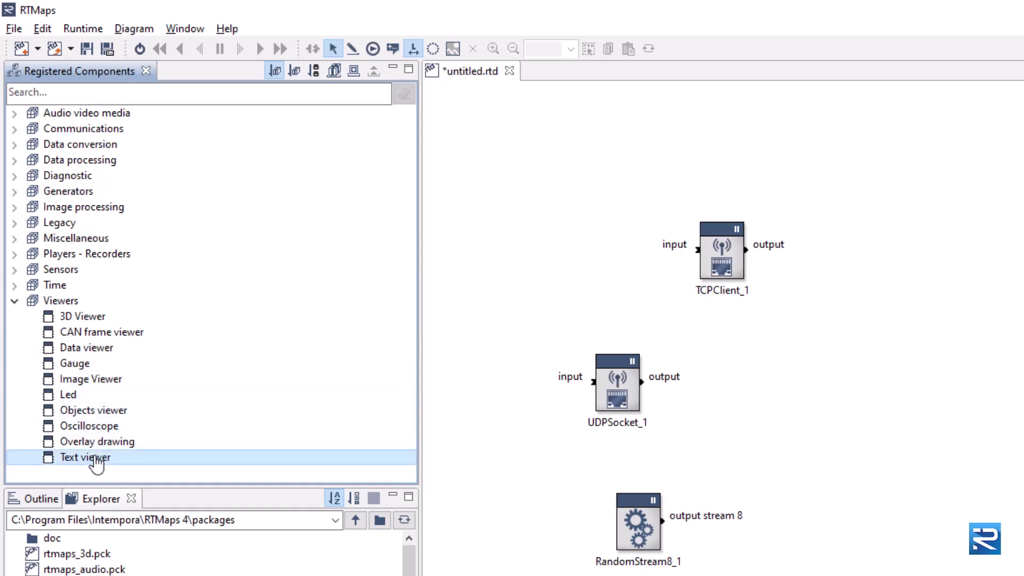
{"action": "left_click", "coordinate": [15, 301]}
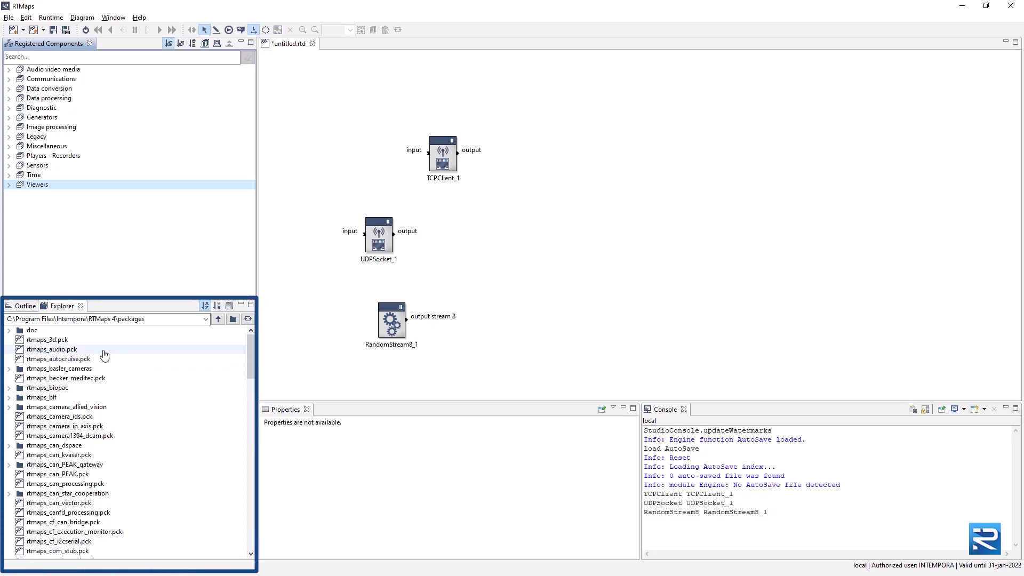
Register rtmaps_can_processing.pck and rtmaps_webcam.pck from Explorer into Registered Components.
{"action": "left_click", "coordinate": [89, 486]}
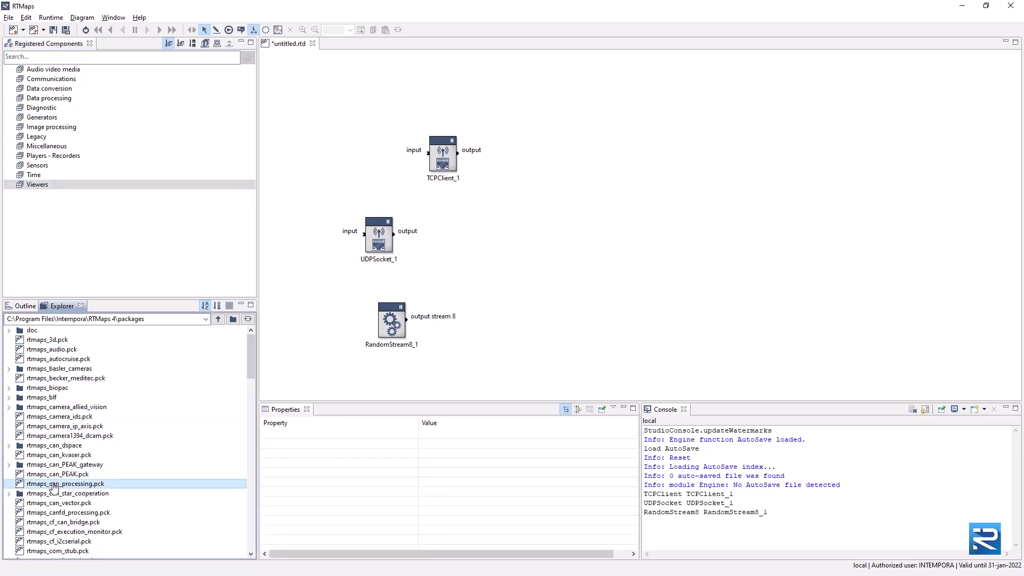
{"action": "left_click_drag", "start_coordinate": [53, 486], "coordinate": [83, 242]}
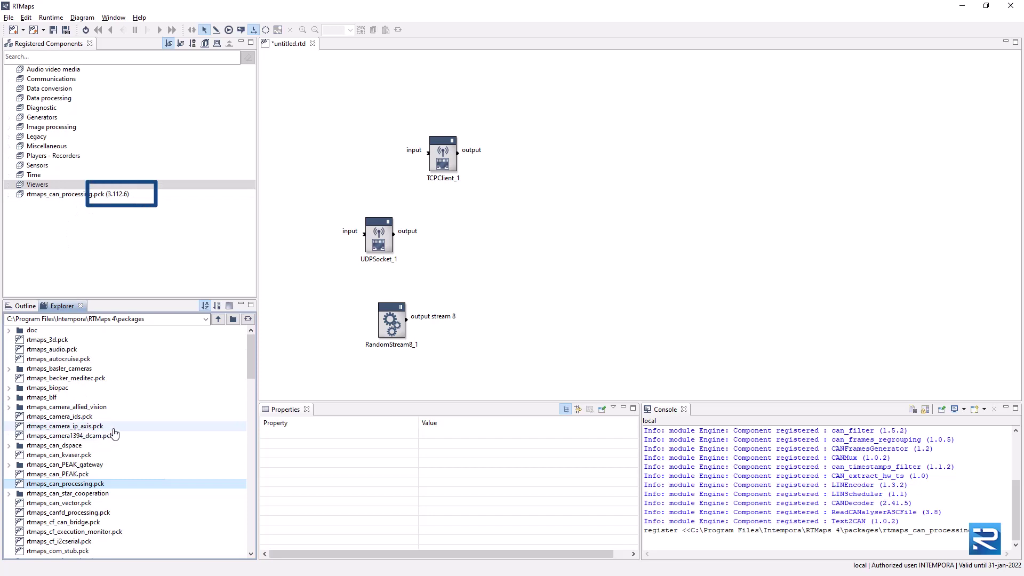
{"action": "left_click_drag", "start_coordinate": [252, 359], "coordinate": [247, 535]}
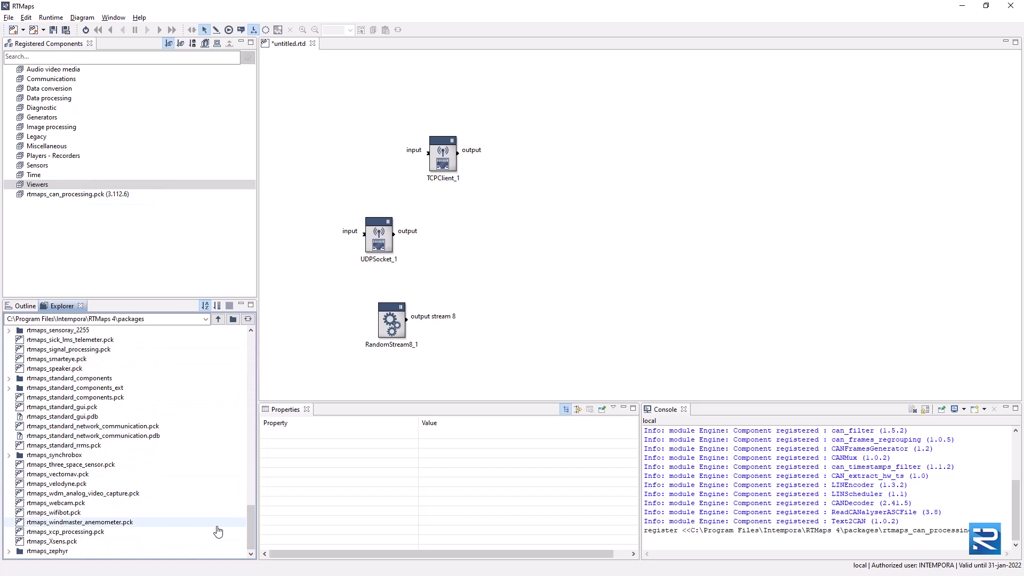
{"action": "left_click_drag", "start_coordinate": [75, 509], "coordinate": [312, 145]}
Expand rtmaps_webcam.pck and delete TCPClient_1, UDPSocket_1 and RandomStream8_1, keeping only Webcam_1.
{"action": "left_click", "coordinate": [75, 208]}
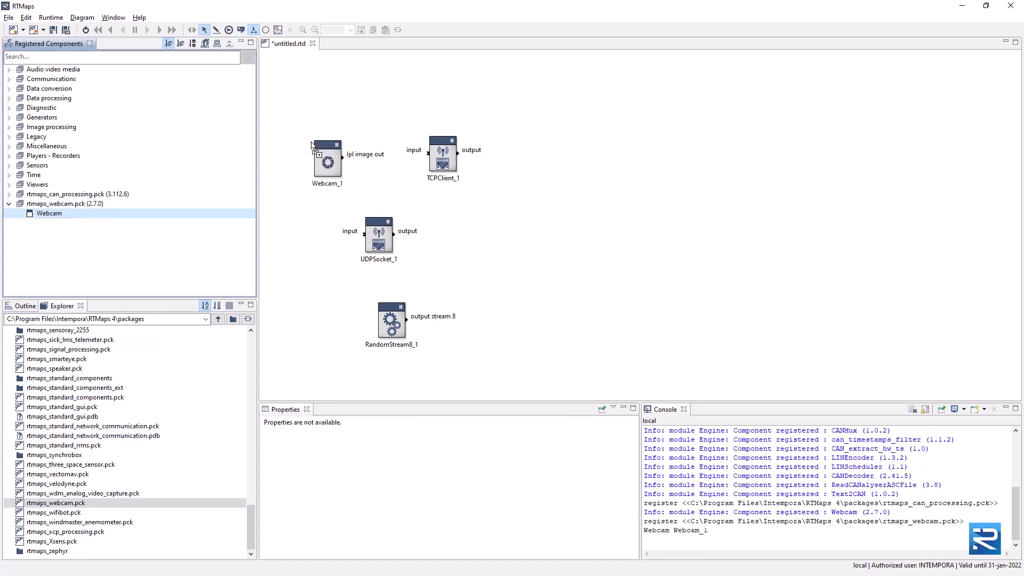
{"action": "left_click", "coordinate": [437, 164]}
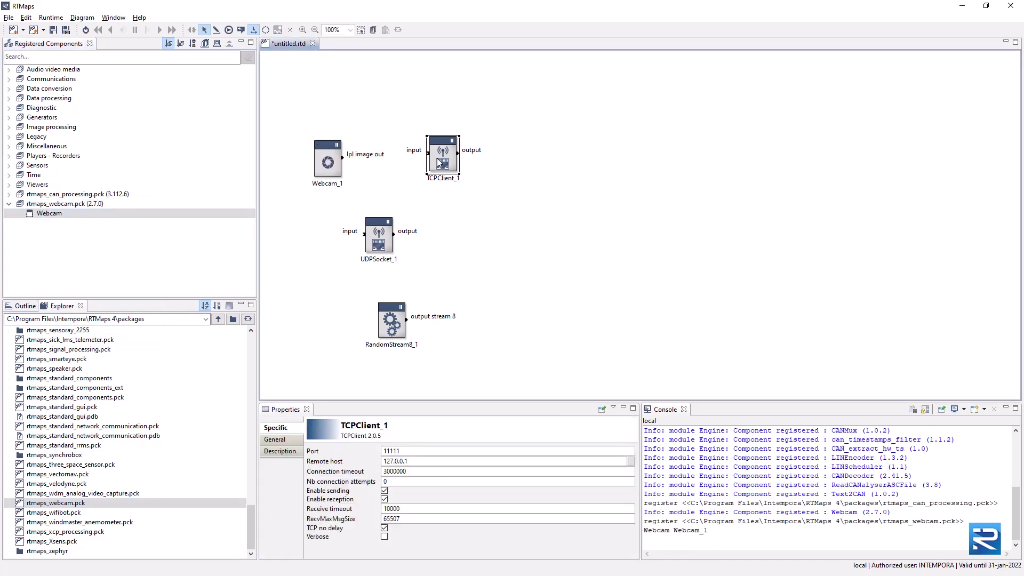
{"action": "key", "text": "Delete"}
{"action": "left_click", "coordinate": [376, 234]}
{"action": "key", "text": "Delete"}
{"action": "left_click", "coordinate": [390, 321]}
{"action": "key", "text": "Delete"}
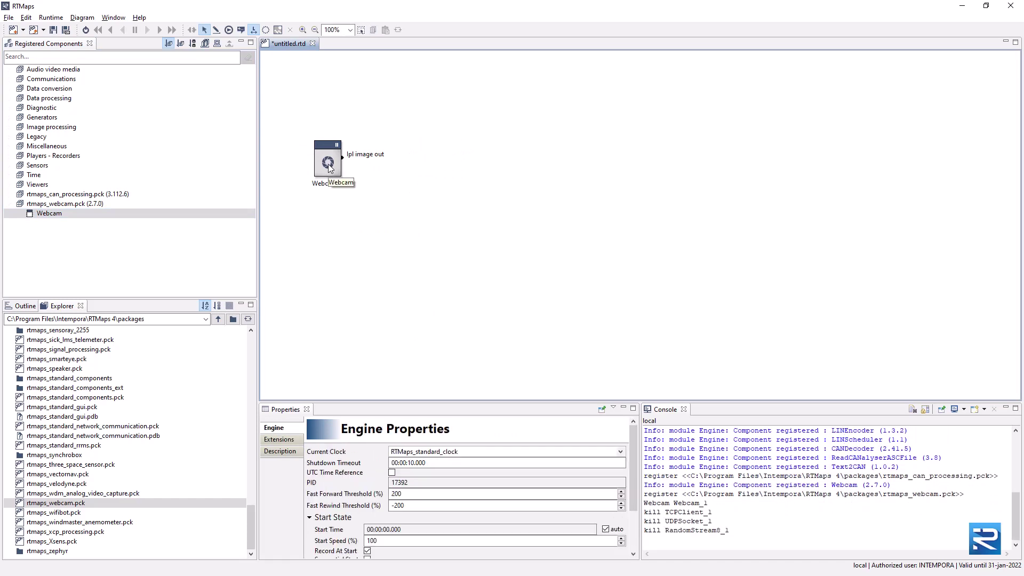
Place ImageViewer_1 right of Webcam_1 and link Ipl image out to its Input.
{"action": "double_click", "coordinate": [35, 185]}
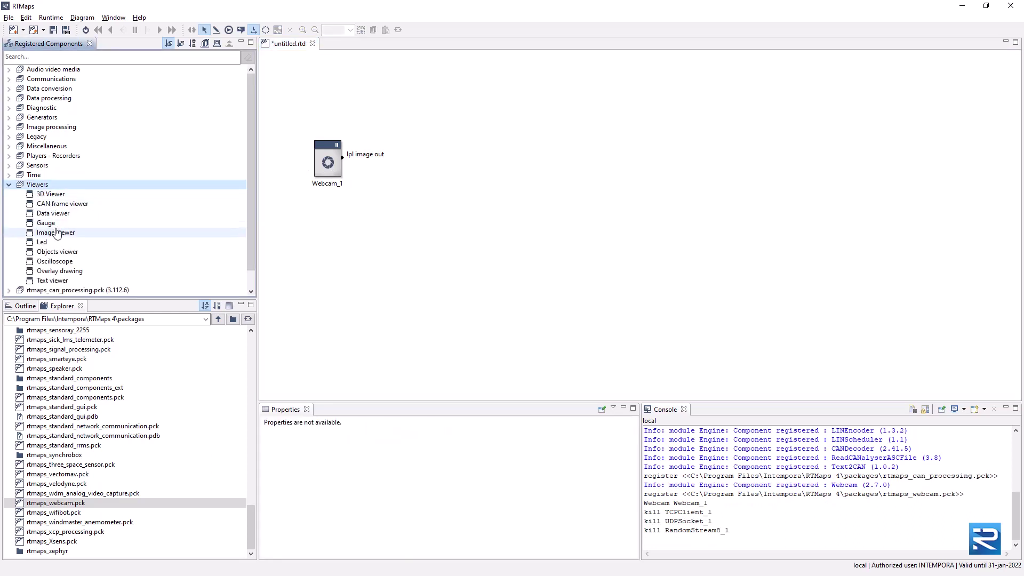
{"action": "left_click_drag", "start_coordinate": [60, 238], "coordinate": [455, 152]}
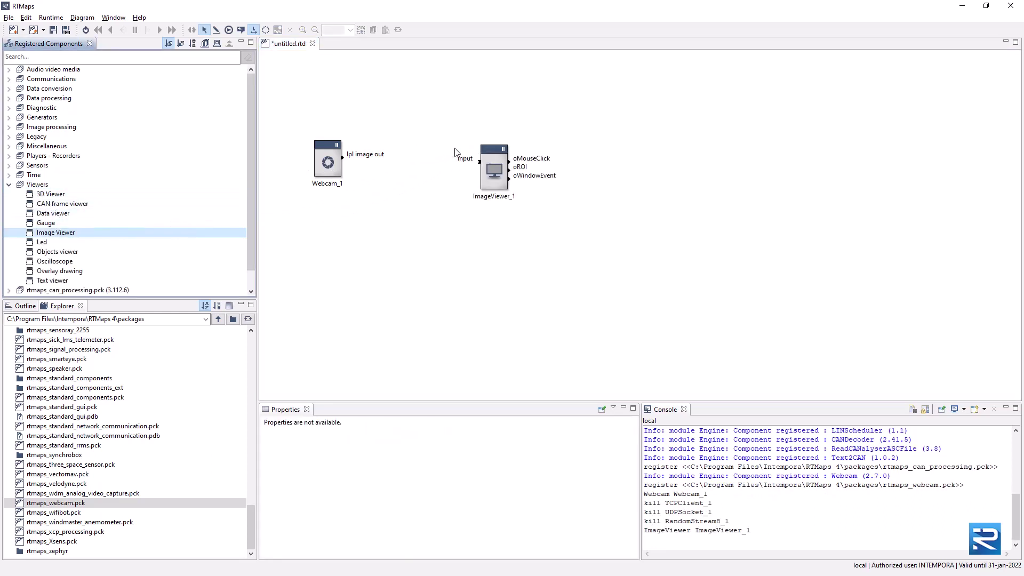
{"action": "left_click", "coordinate": [407, 154]}
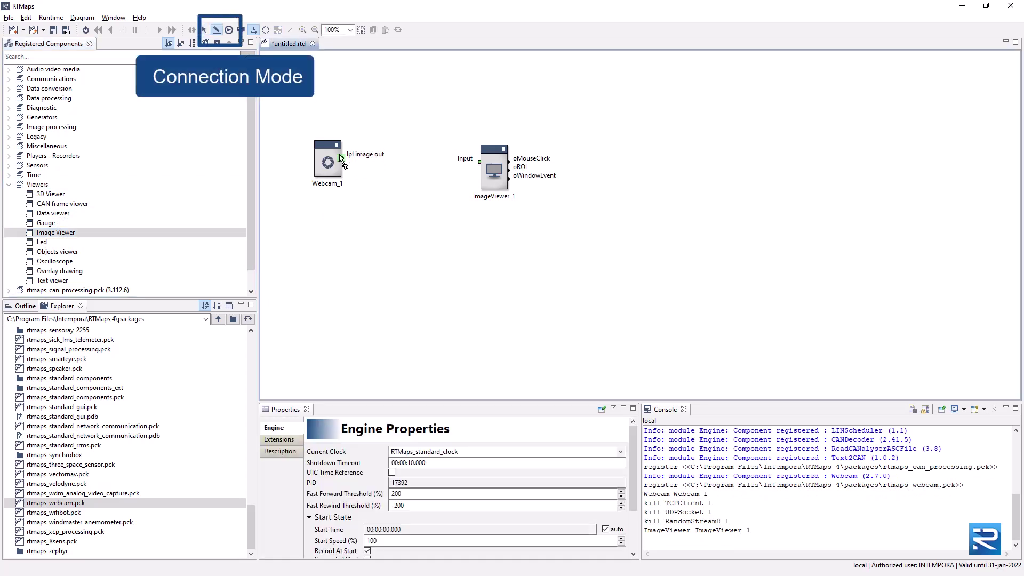
{"action": "left_click_drag", "start_coordinate": [342, 158], "coordinate": [485, 163]}
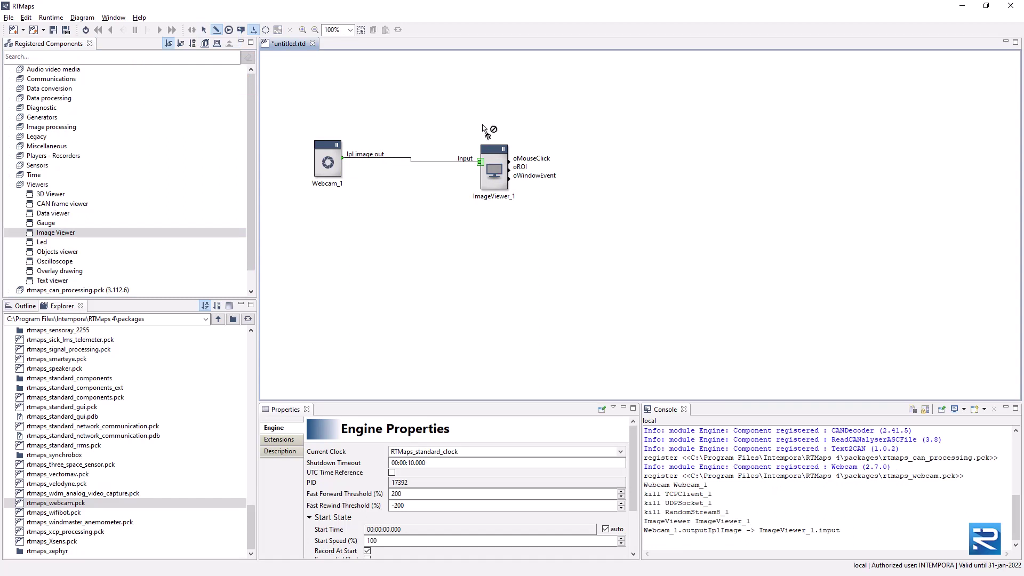
{"action": "key", "text": "Escape"}
Start the diagram, check the live image in ImageViewer_1, then shut it down.
{"action": "left_click", "coordinate": [85, 29]}
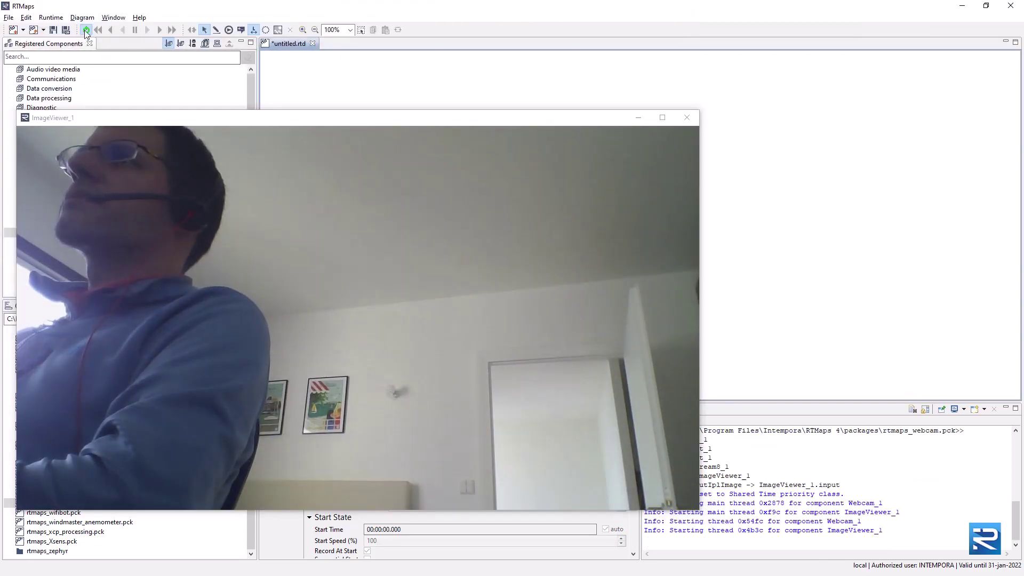
{"action": "left_click", "coordinate": [86, 30]}
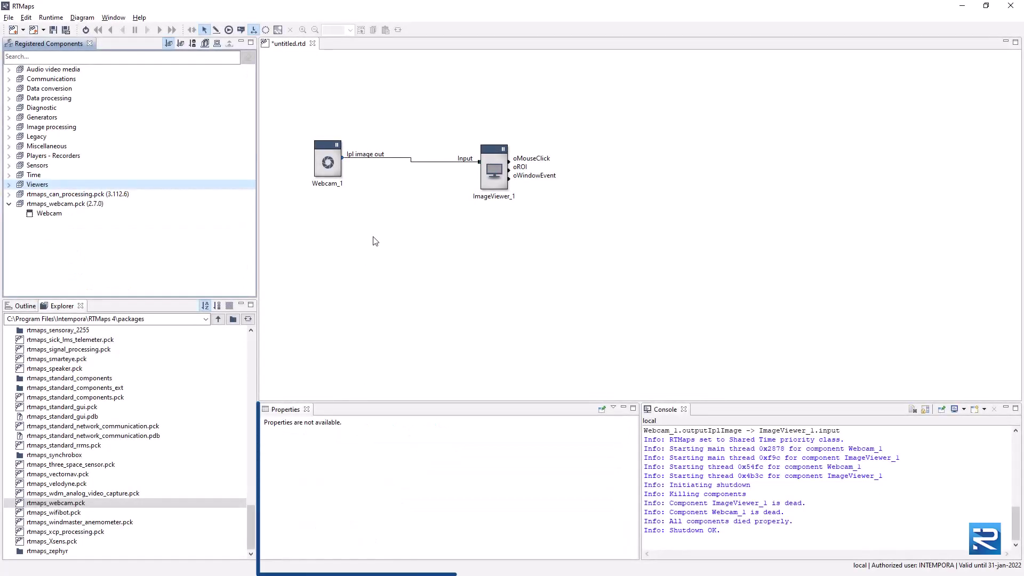
Set Webcam_1 to HD Pro Webcam C920_1 at MJPG 320x240 - 30 fps and align it with ImageViewer_1.
{"action": "left_click", "coordinate": [337, 163]}
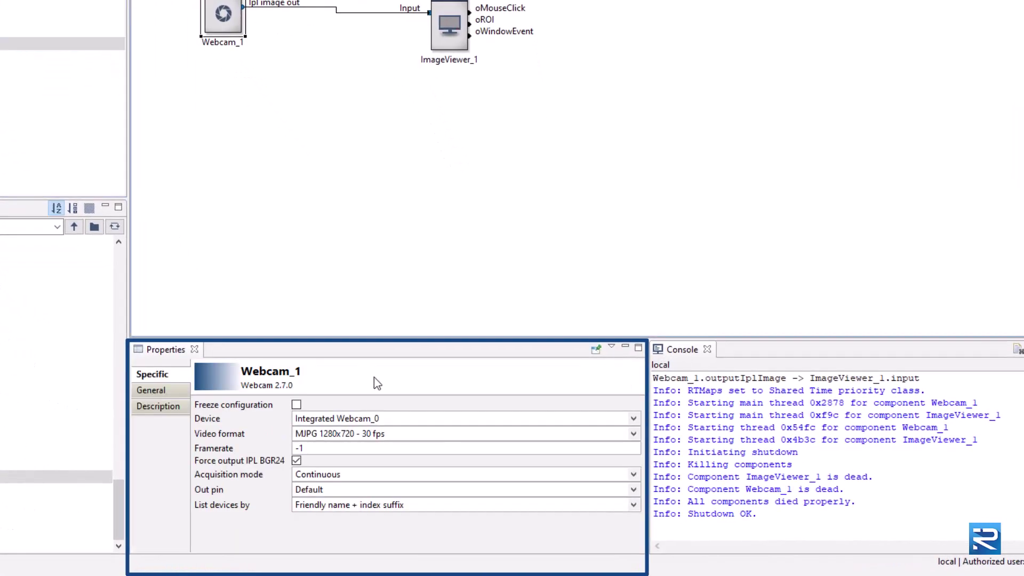
{"action": "left_click", "coordinate": [633, 420]}
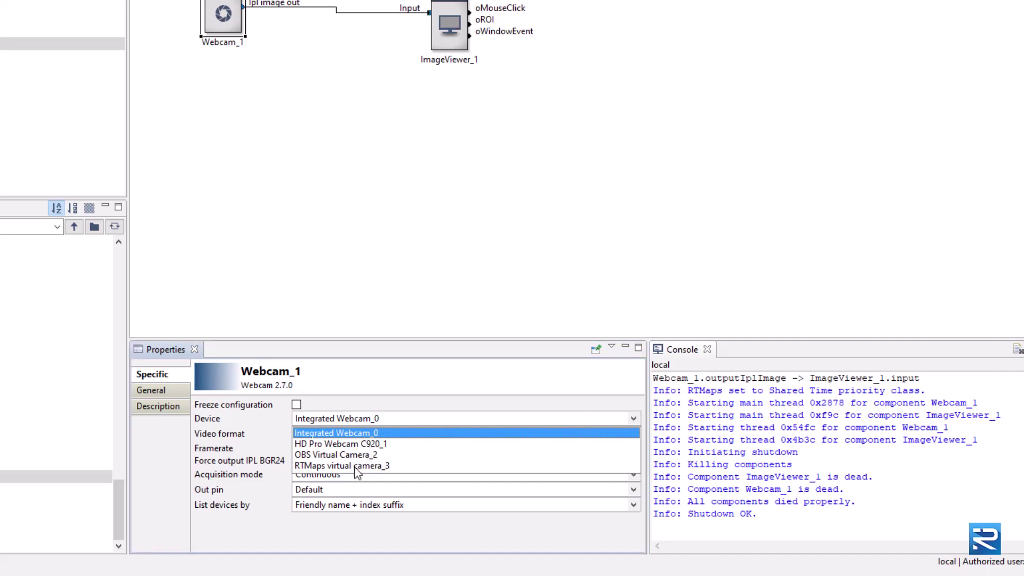
{"action": "left_click", "coordinate": [361, 445]}
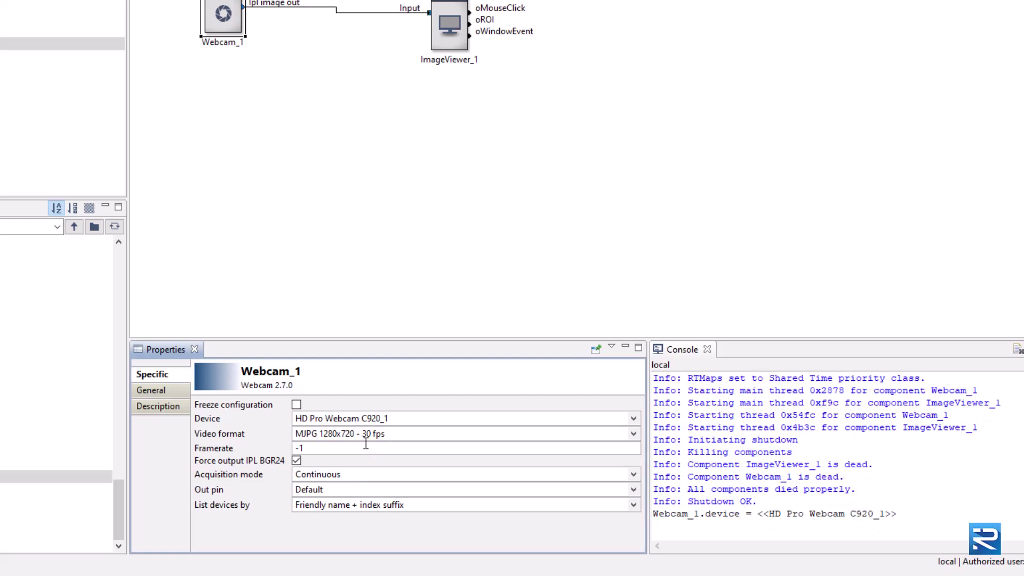
{"action": "left_click", "coordinate": [632, 434]}
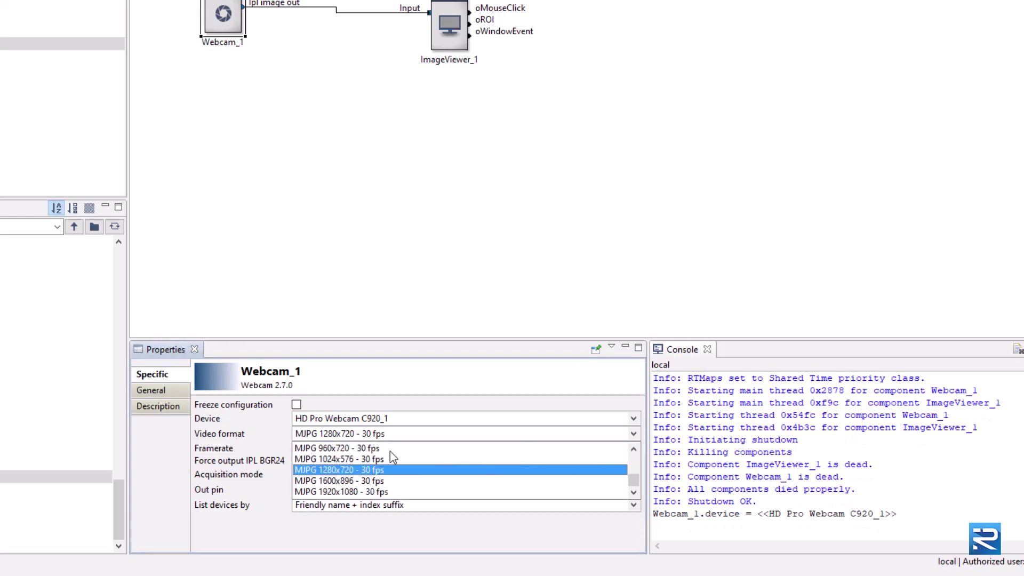
{"action": "scroll", "coordinate": [367, 480], "scroll_direction": "up", "scroll_amount": 4}
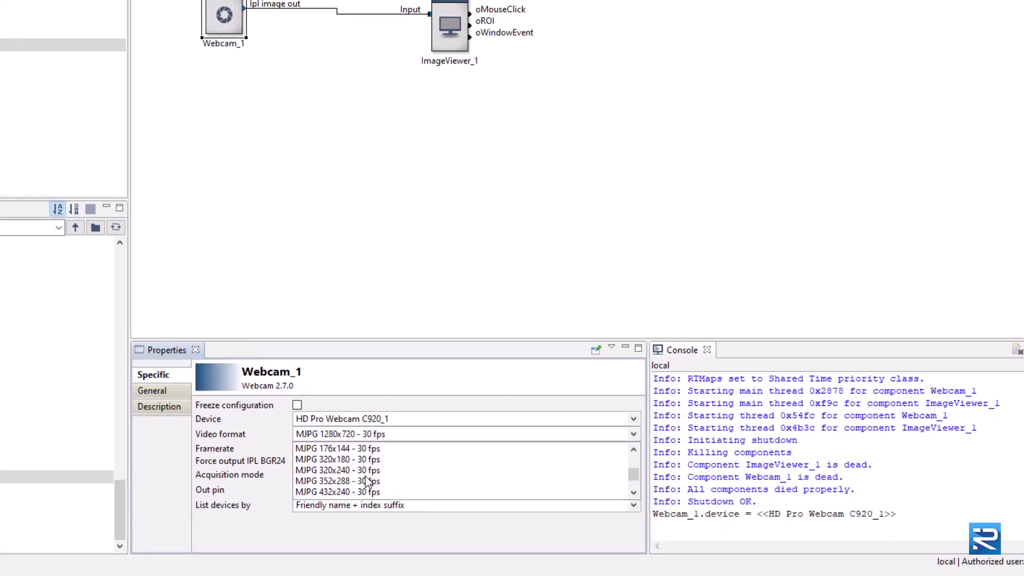
{"action": "left_click", "coordinate": [363, 471]}
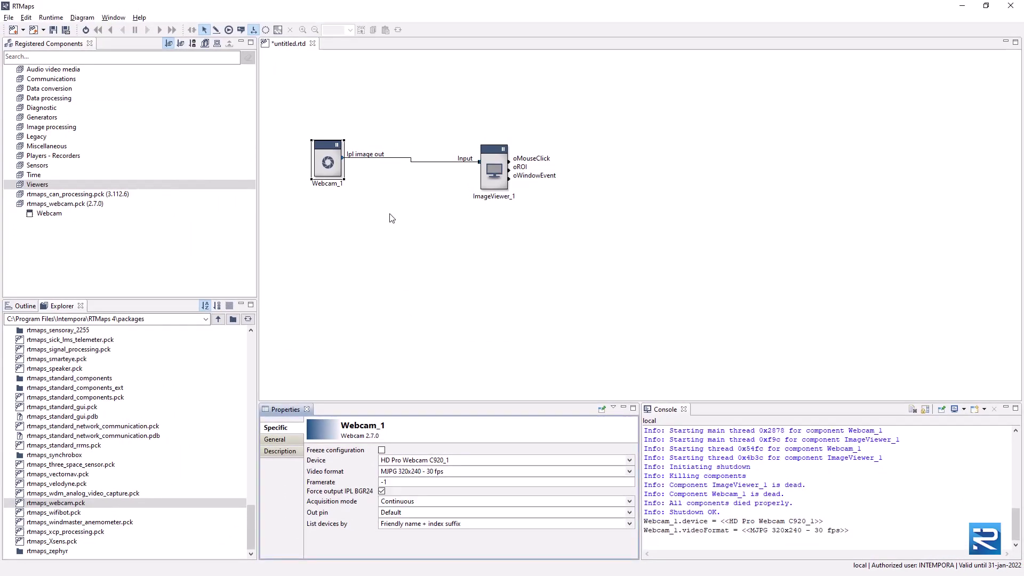
{"action": "left_click_drag", "start_coordinate": [335, 164], "coordinate": [335, 168]}
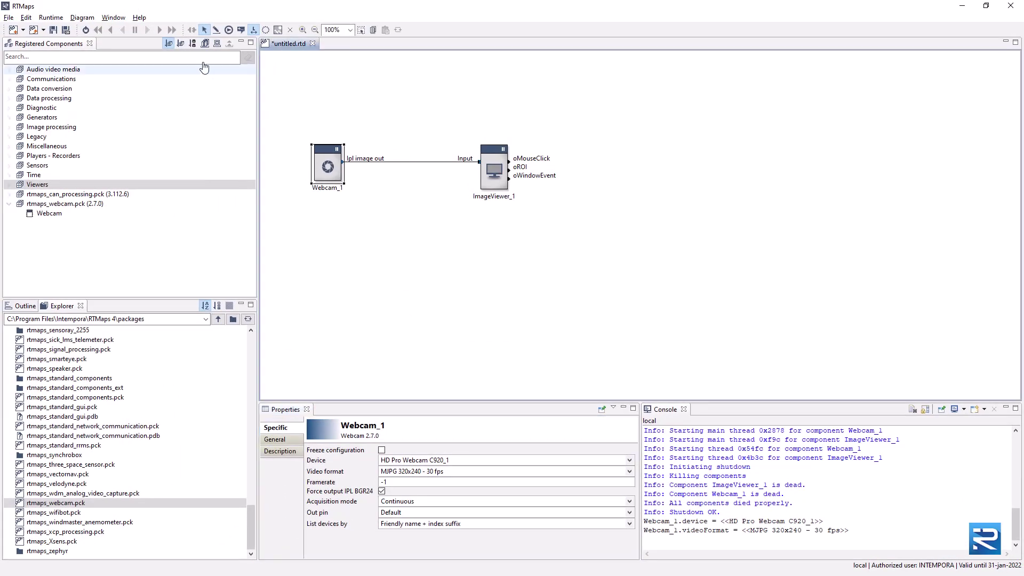
Run the diagram to view the 320x240 webcam image, shut it down, and deselect everything.
{"action": "left_click", "coordinate": [85, 30]}
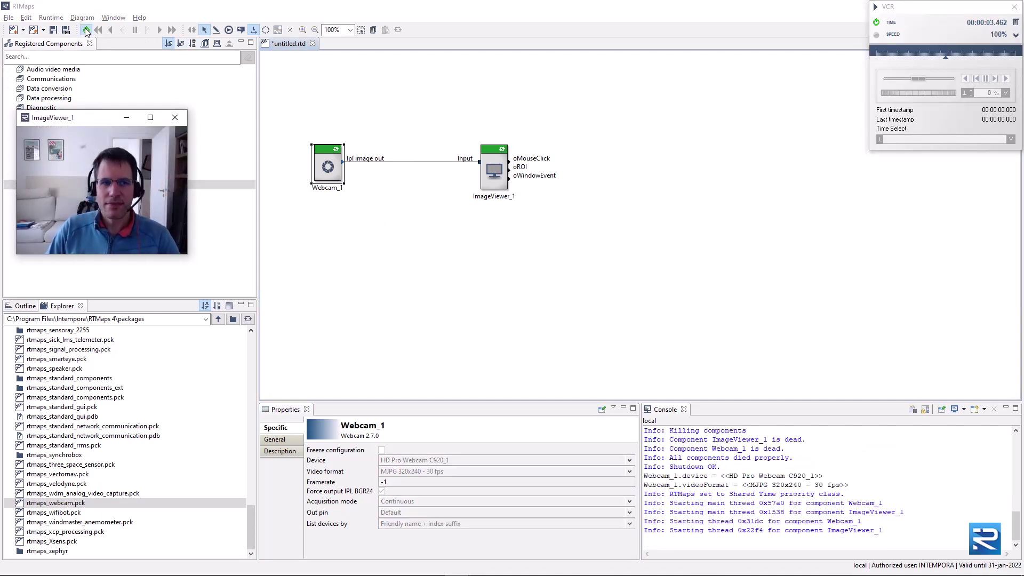
{"action": "left_click", "coordinate": [86, 30]}
{"action": "left_click", "coordinate": [549, 283]}
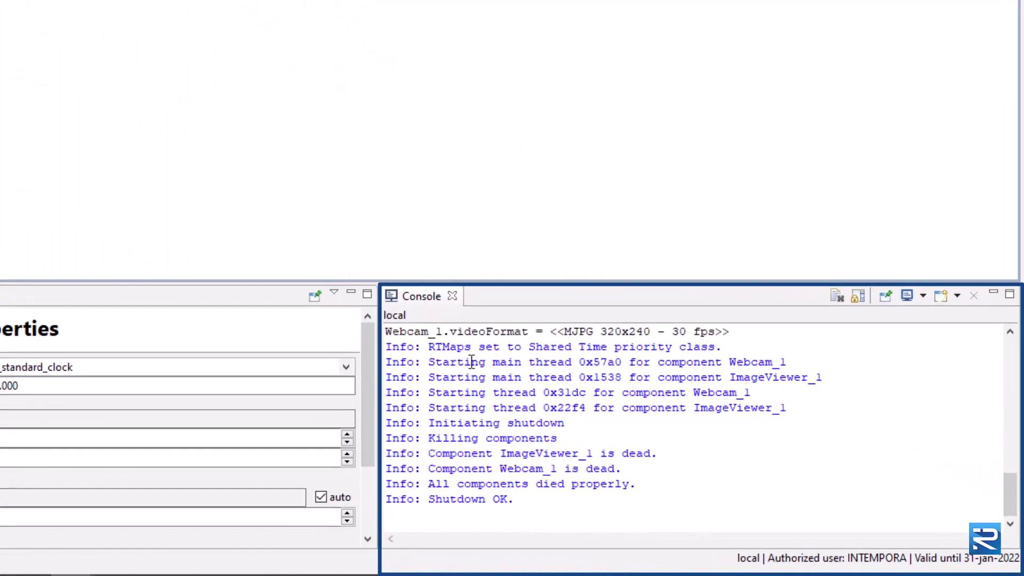
{"action": "left_click", "coordinate": [552, 430]}
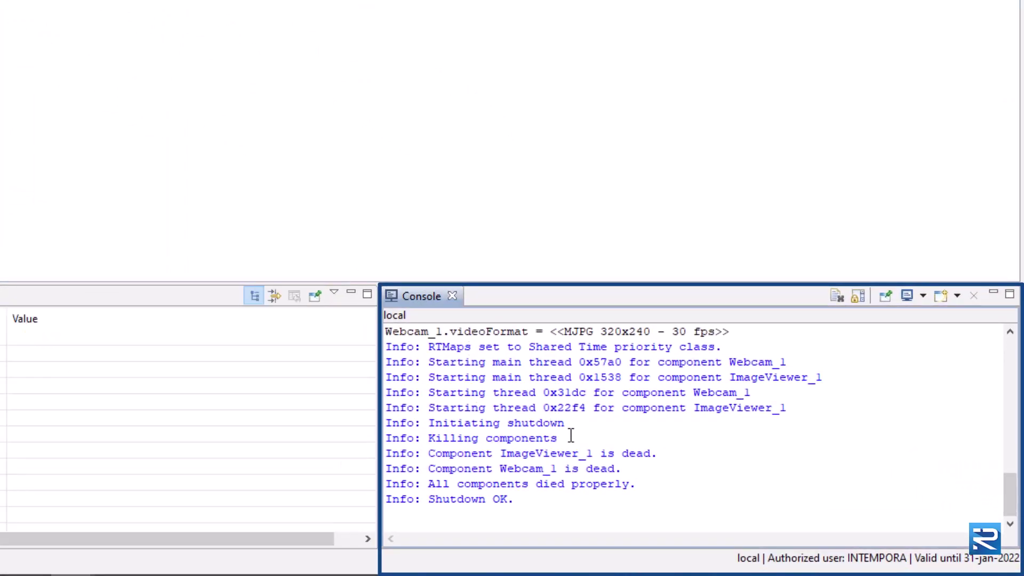
{"action": "scroll", "coordinate": [617, 439], "scroll_direction": "up", "scroll_amount": 3}
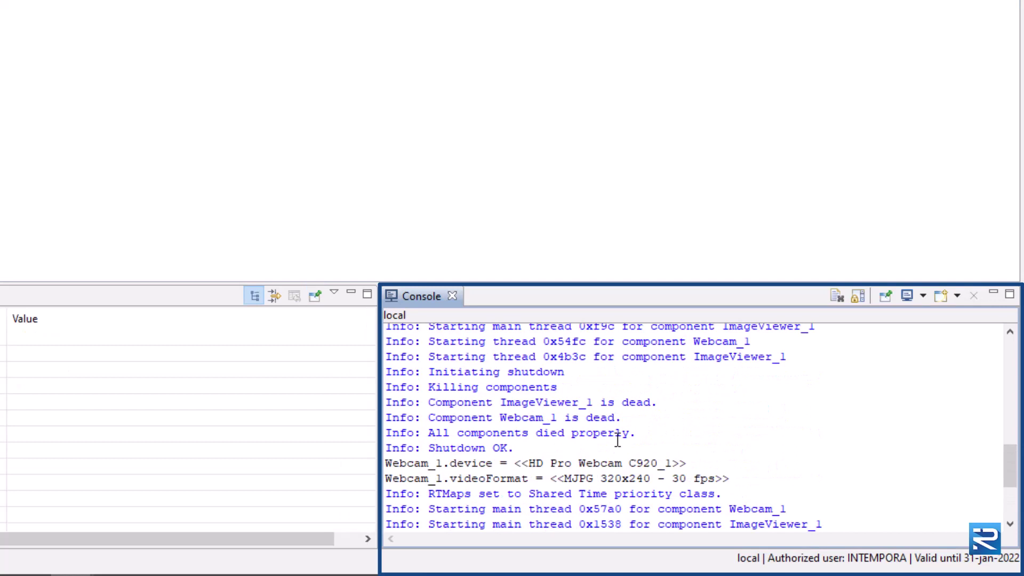
{"action": "left_click_drag", "start_coordinate": [520, 447], "coordinate": [370, 393]}
{"action": "left_click", "coordinate": [553, 443]}
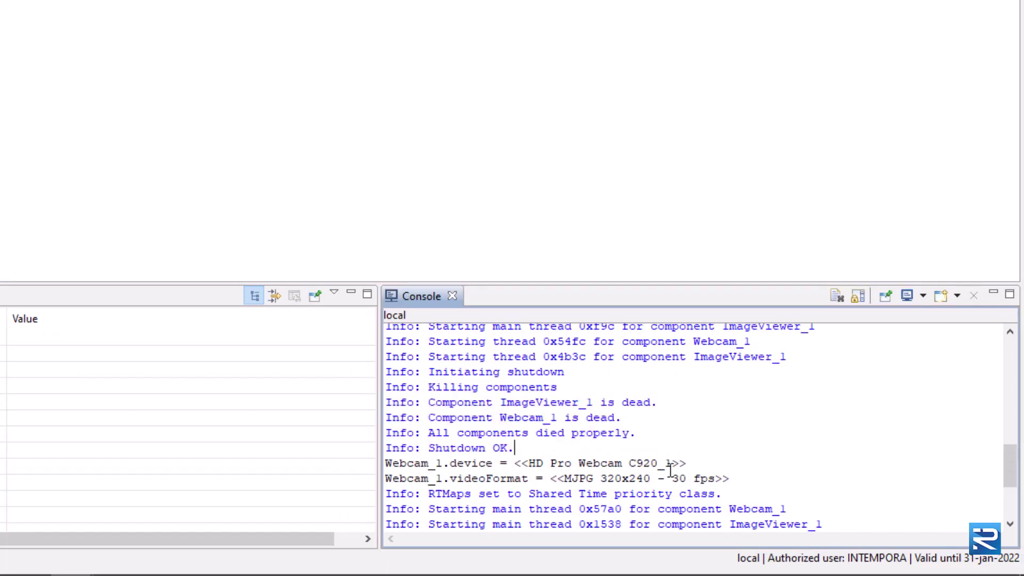
{"action": "left_click_drag", "start_coordinate": [740, 474], "coordinate": [386, 463]}
{"action": "scroll", "coordinate": [470, 451], "scroll_direction": "up", "scroll_amount": 15}
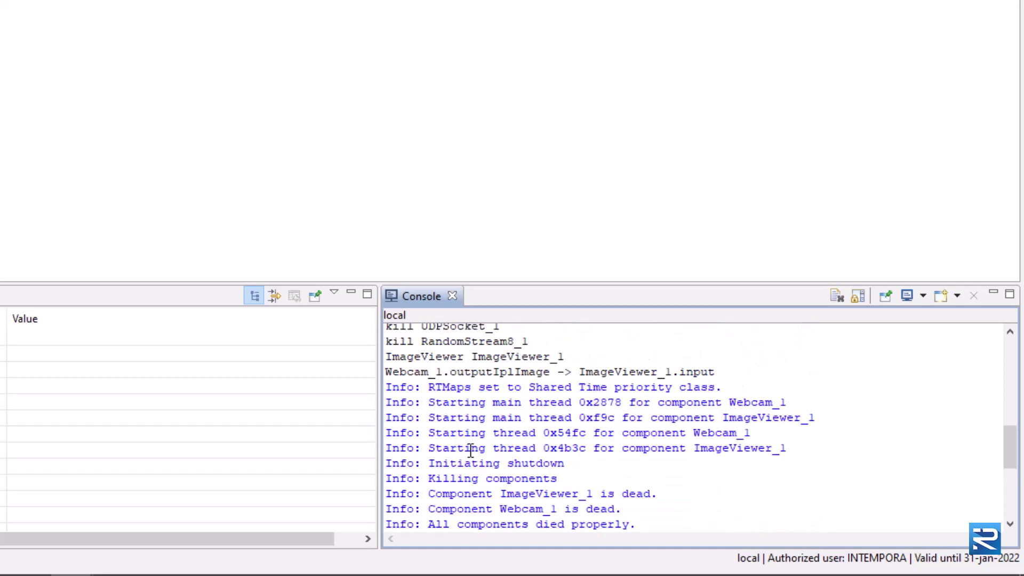